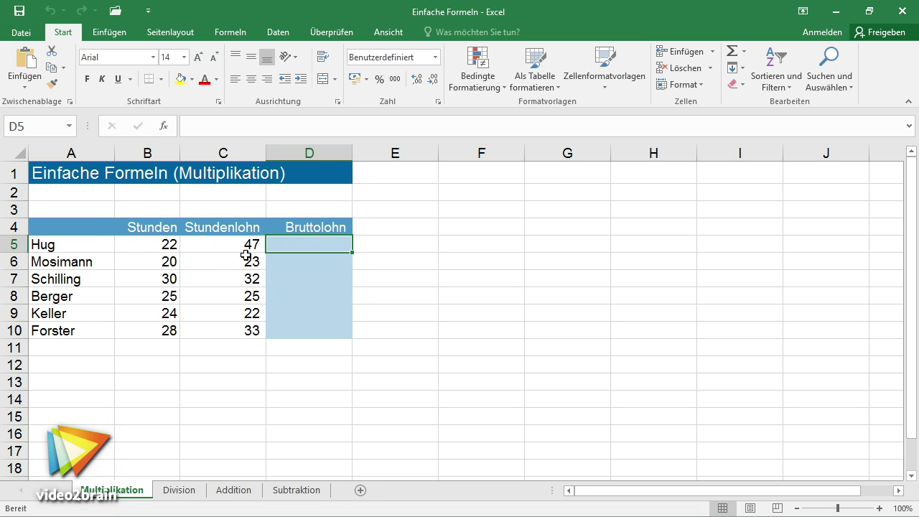
Enter =B5*C5 in D5 so Hug's Bruttolohn shows 1.034, then go to the Division sheet.
{"action": "left_click", "coordinate": [147, 244]}
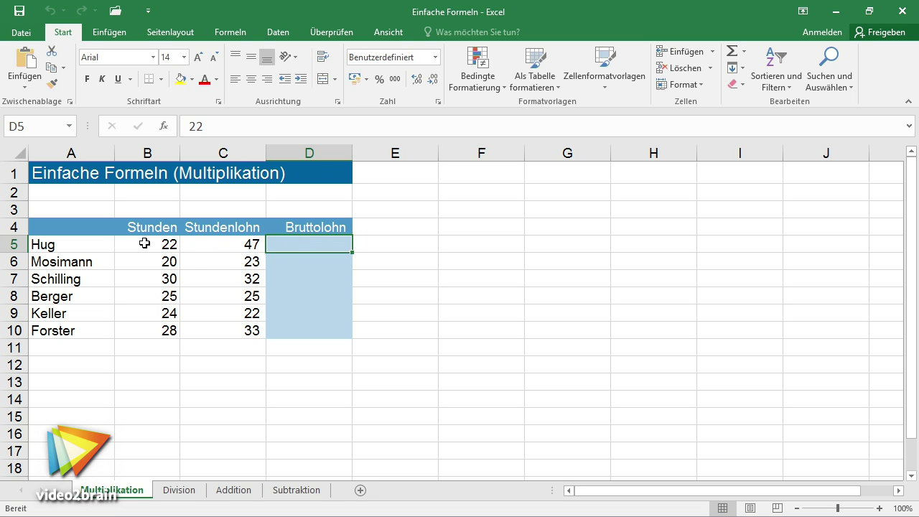
{"action": "left_click", "coordinate": [240, 242]}
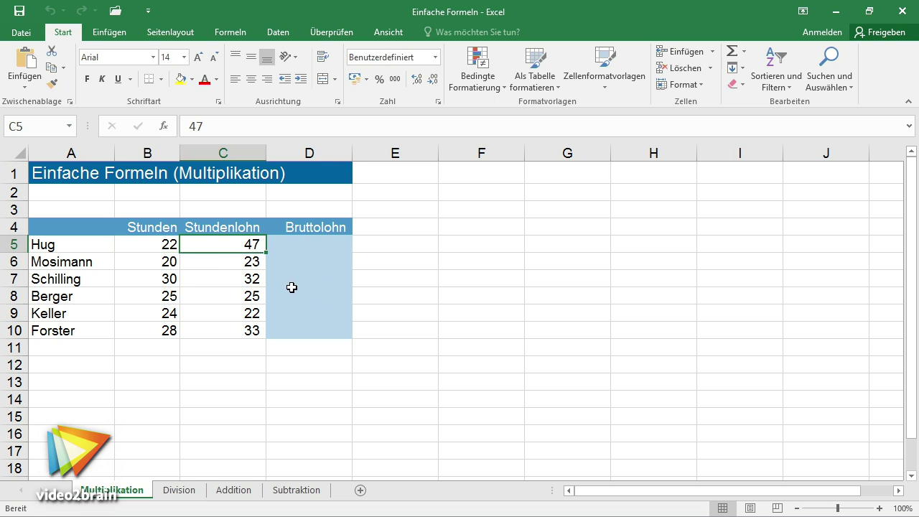
{"action": "left_click", "coordinate": [309, 245]}
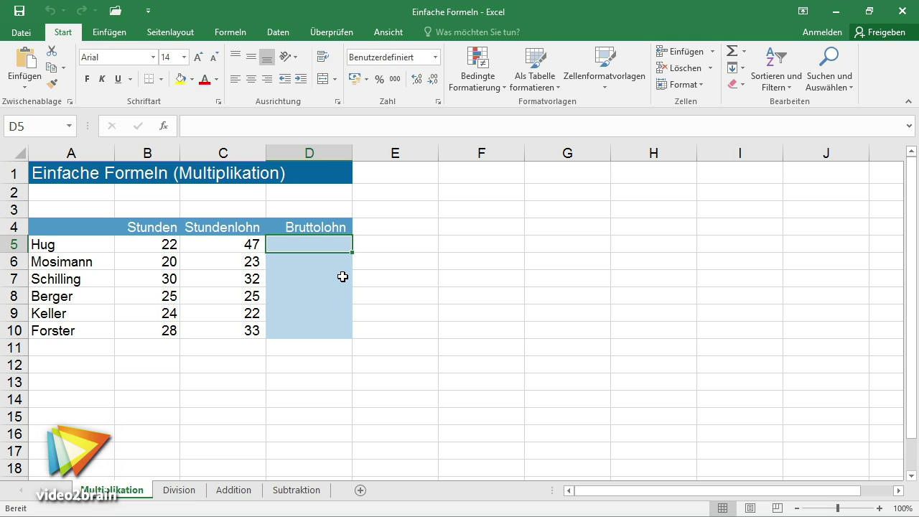
{"action": "type", "text": "="}
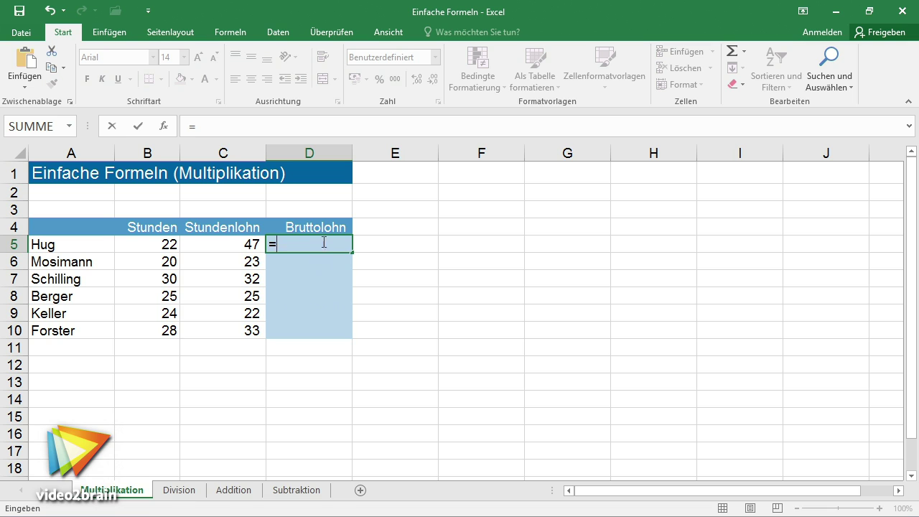
{"action": "left_click", "coordinate": [154, 248]}
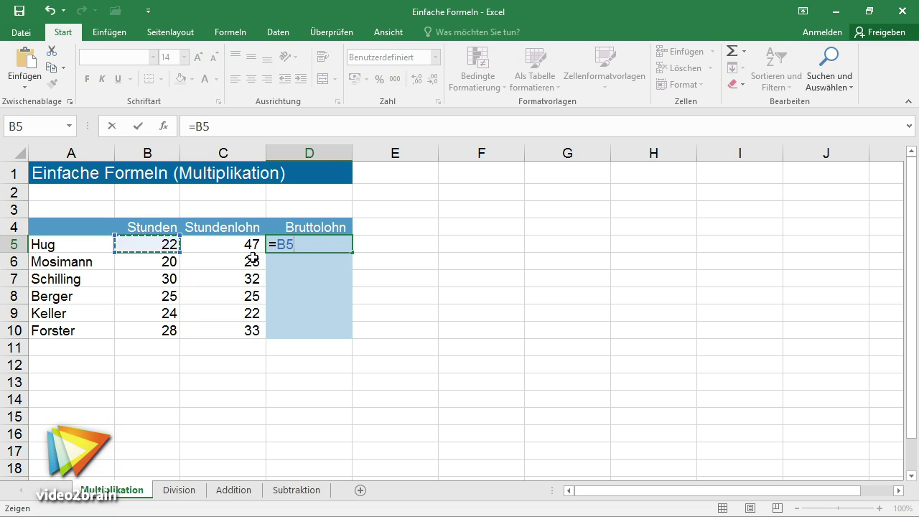
{"action": "type", "text": "*"}
{"action": "left_click", "coordinate": [211, 245]}
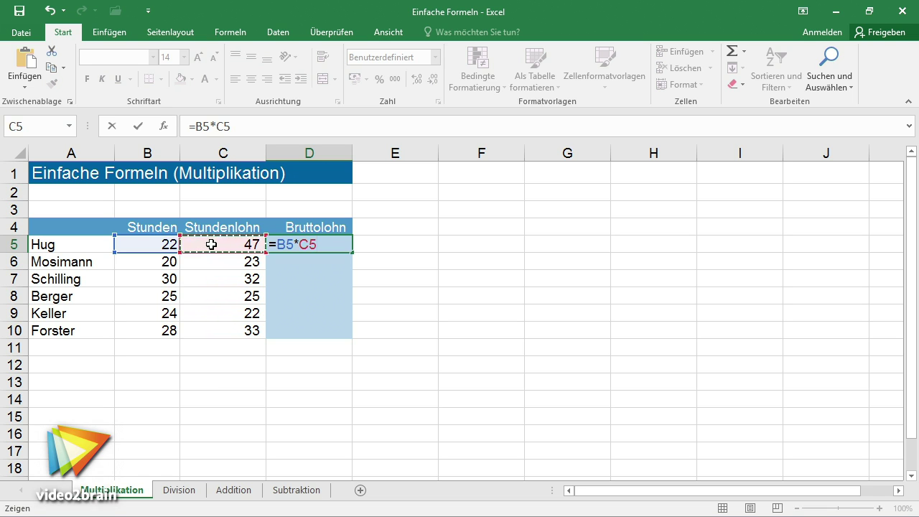
{"action": "key", "text": "Return"}
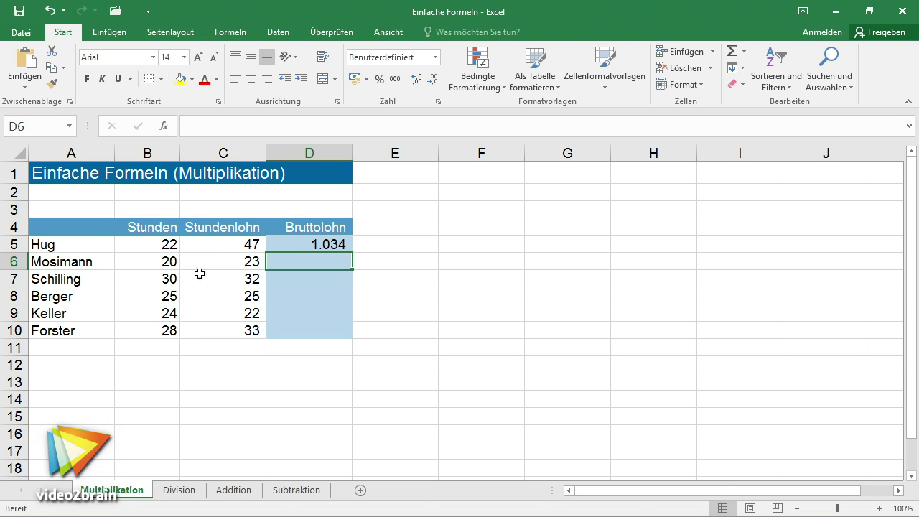
{"action": "left_click", "coordinate": [179, 495]}
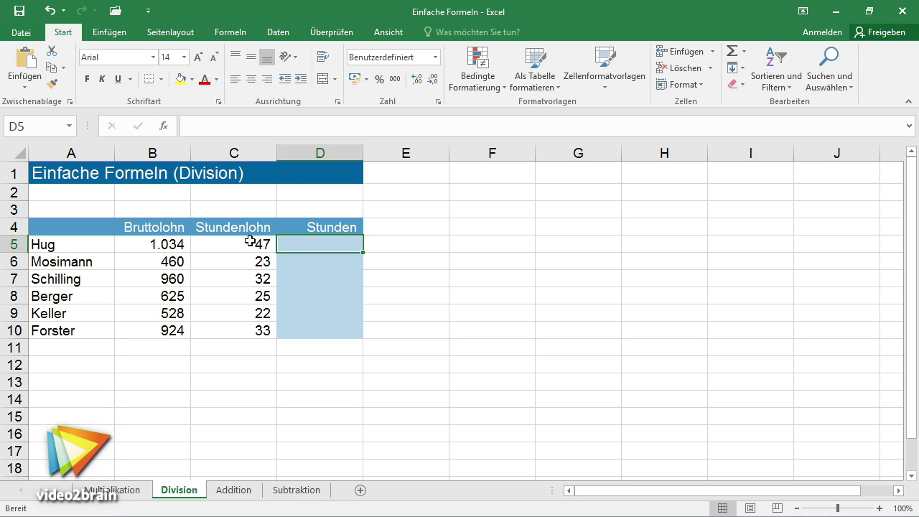
Enter =B5/C5 in D5 so Hug's Stunden come out as 22.
{"action": "type", "text": "="}
{"action": "left_click", "coordinate": [137, 244]}
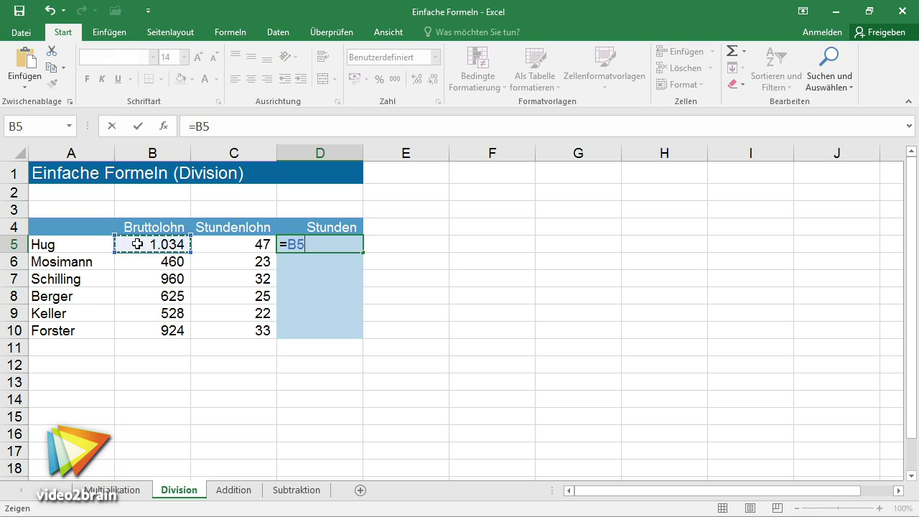
{"action": "type", "text": "/"}
{"action": "left_click", "coordinate": [230, 245]}
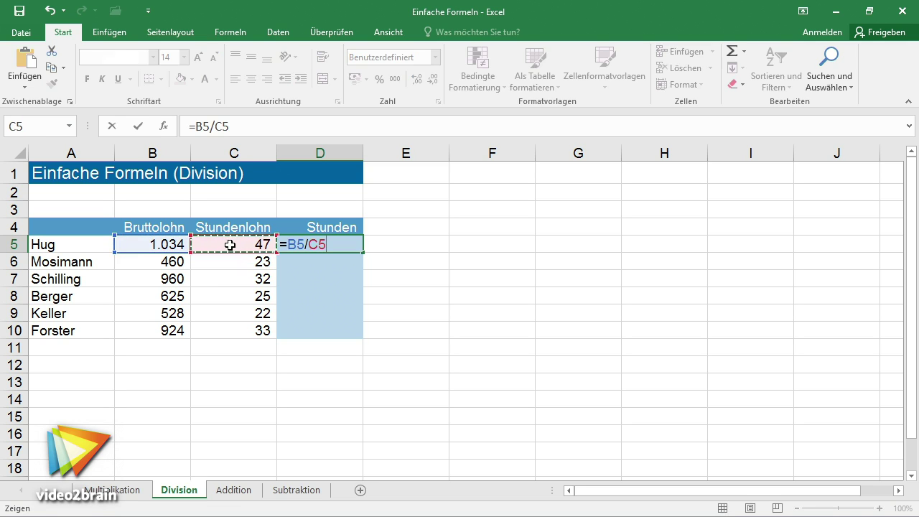
{"action": "key", "text": "Return"}
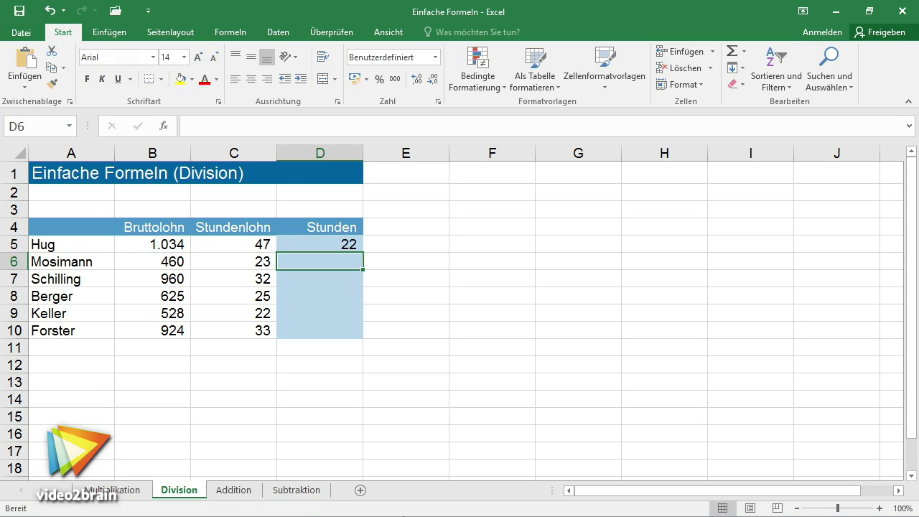
On the Addition sheet, enter =B5+F5 in G5, totalling Hug's half-year as 3.804,00.
{"action": "left_click", "coordinate": [245, 491]}
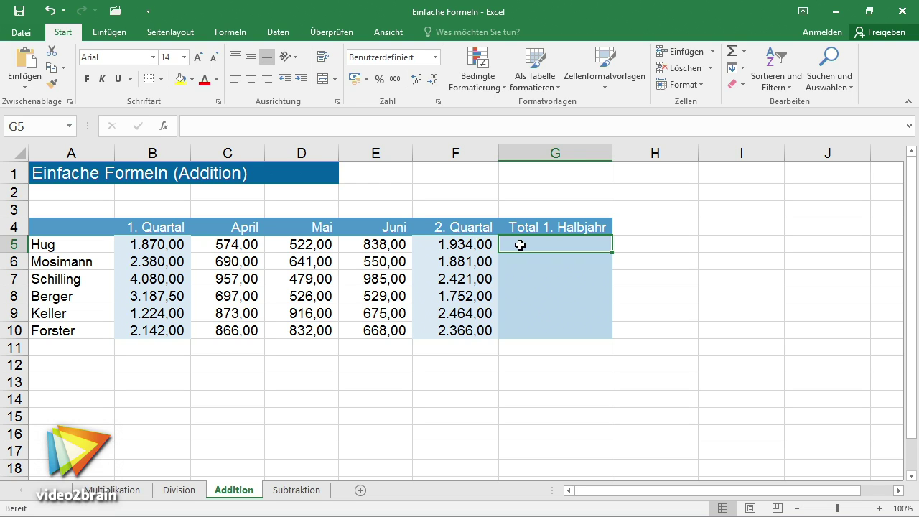
{"action": "type", "text": "="}
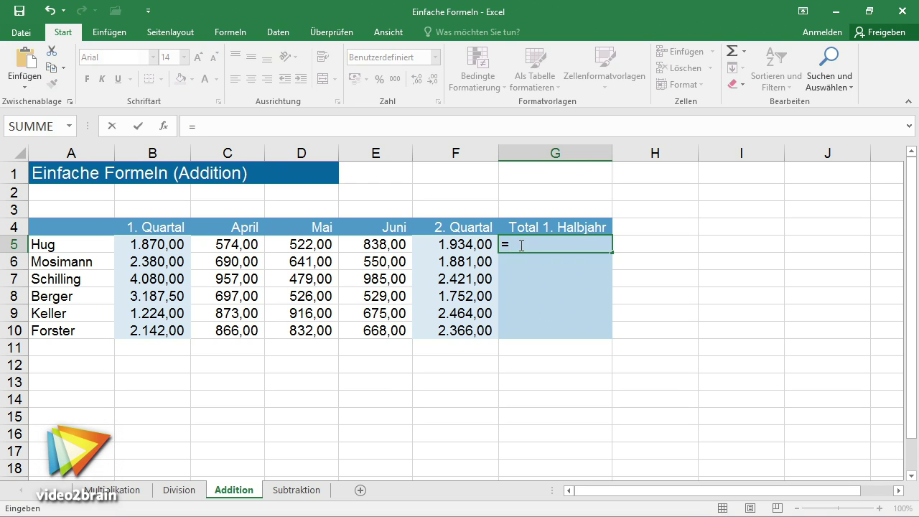
{"action": "left_click", "coordinate": [139, 244]}
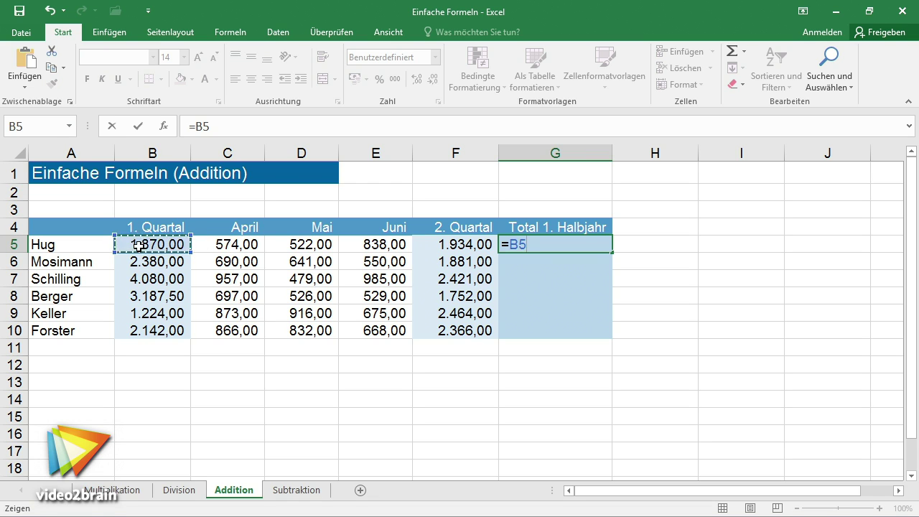
{"action": "type", "text": "+"}
{"action": "left_click", "coordinate": [460, 245]}
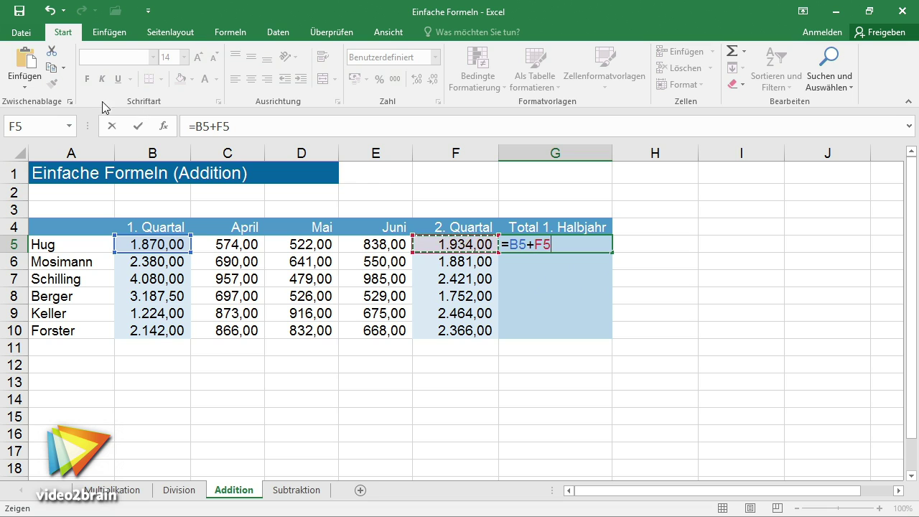
{"action": "left_click", "coordinate": [139, 129]}
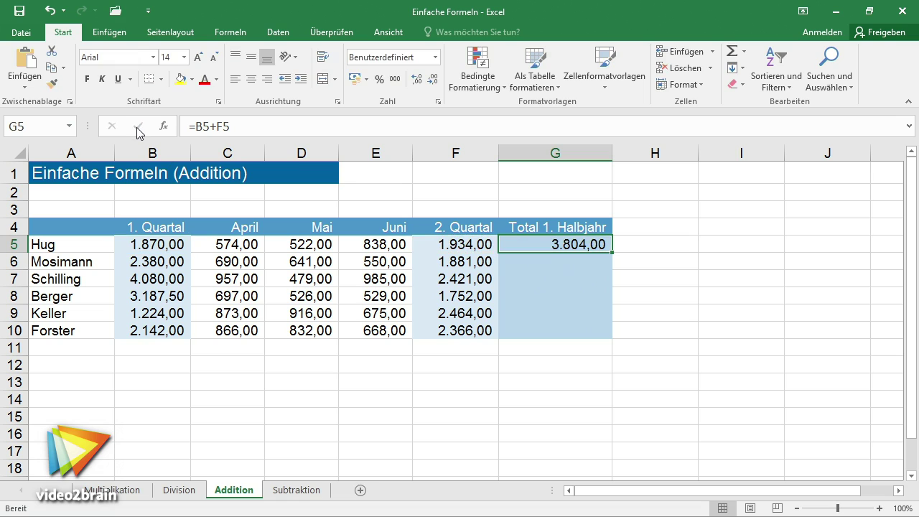
On the Subtraktion sheet, enter =B5-C5 in D5, giving Hug a Nettolohn of 1.767,15.
{"action": "left_click", "coordinate": [297, 493]}
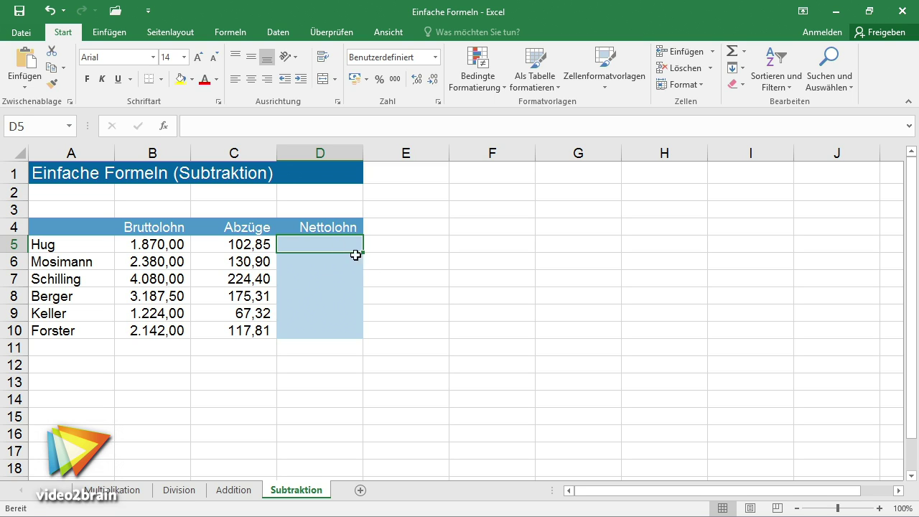
{"action": "left_click", "coordinate": [152, 246]}
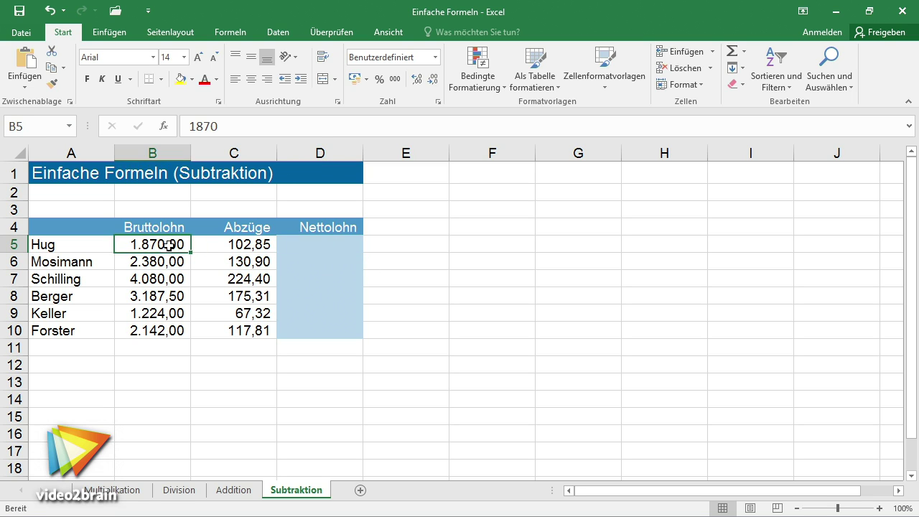
{"action": "left_click", "coordinate": [251, 244]}
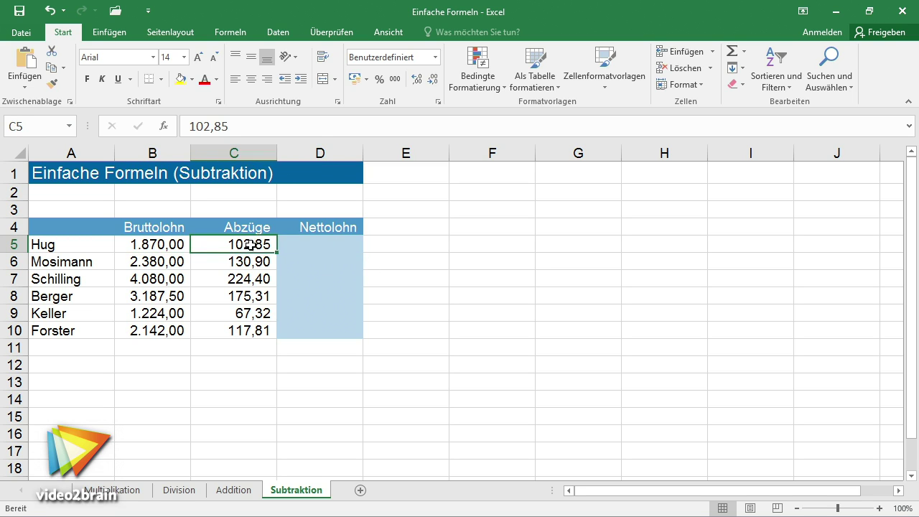
{"action": "left_click", "coordinate": [335, 246]}
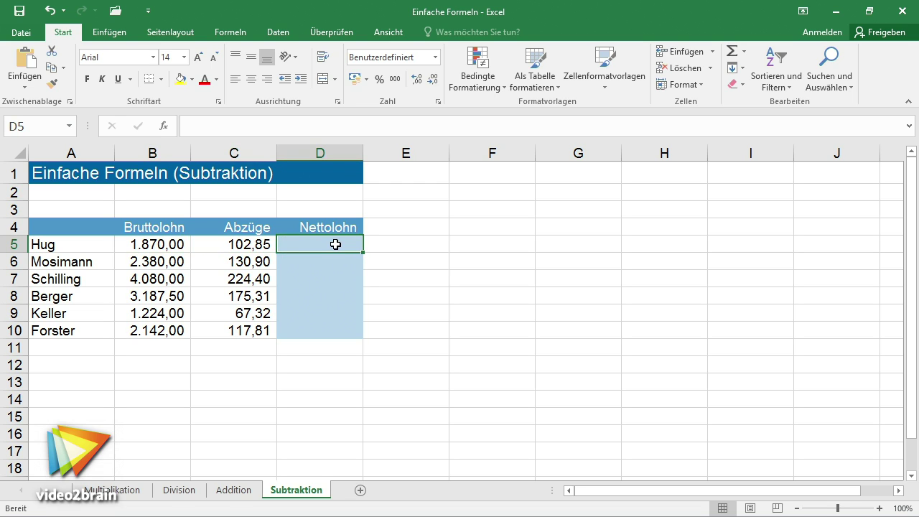
{"action": "type", "text": "="}
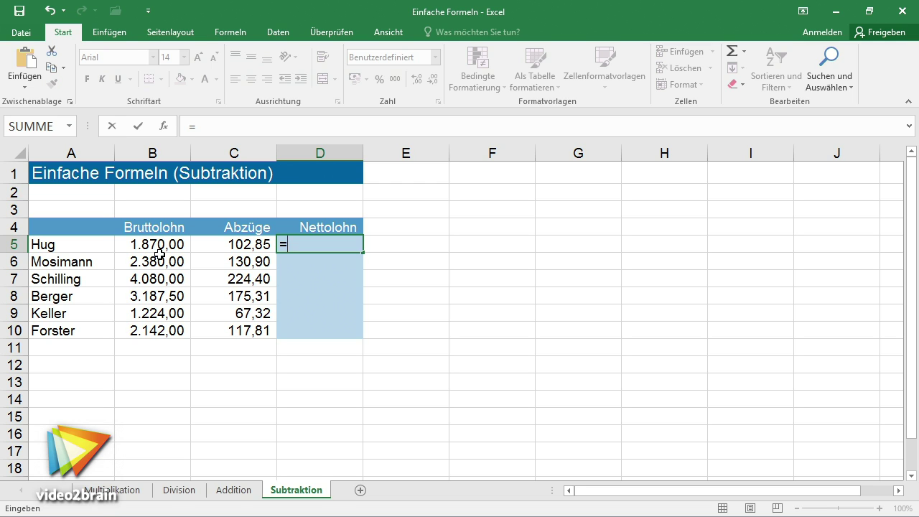
{"action": "key", "text": "Left"}
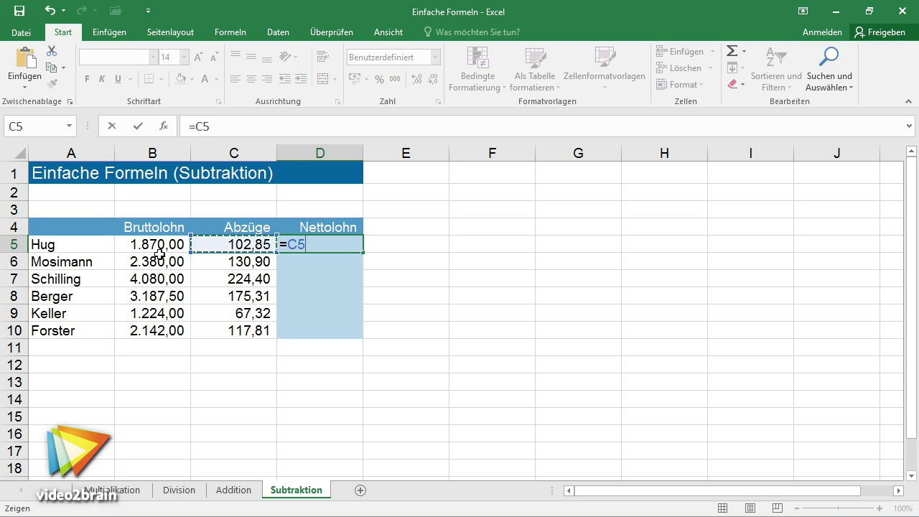
{"action": "key", "text": "Left"}
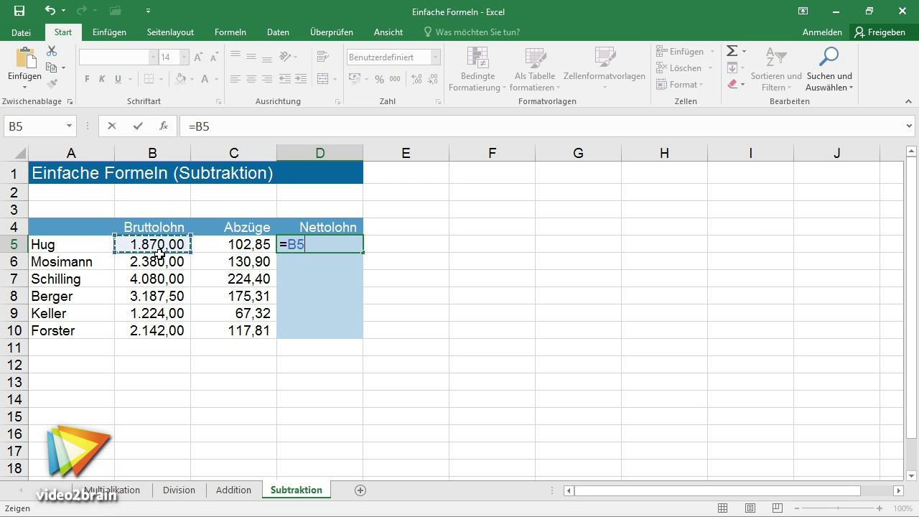
{"action": "type", "text": "-"}
{"action": "key", "text": "Left"}
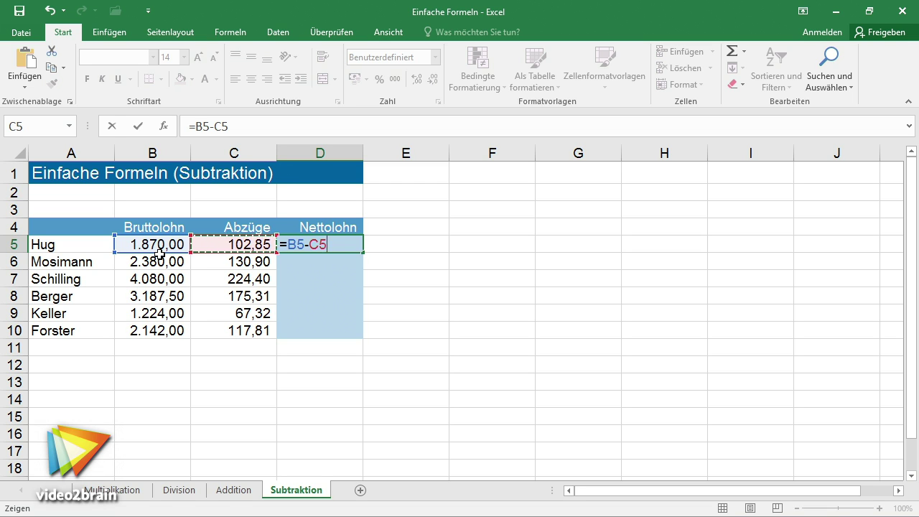
{"action": "key", "text": "Return"}
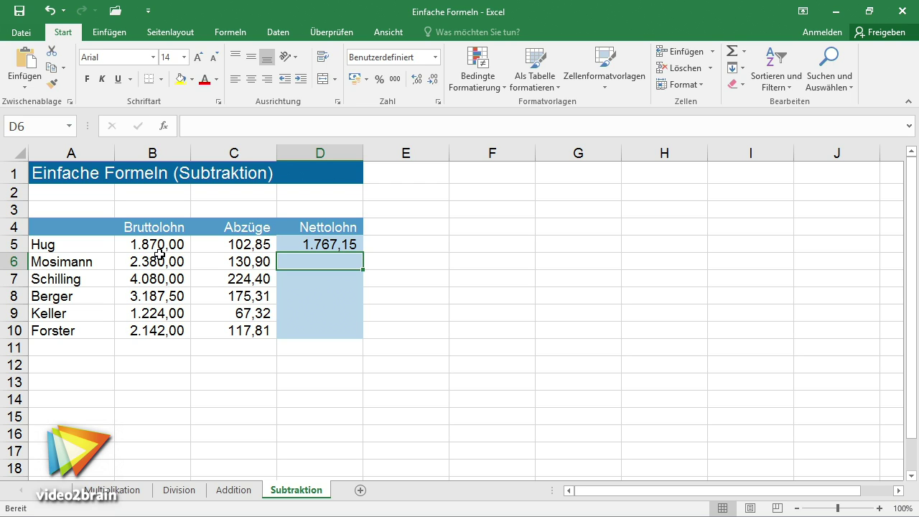